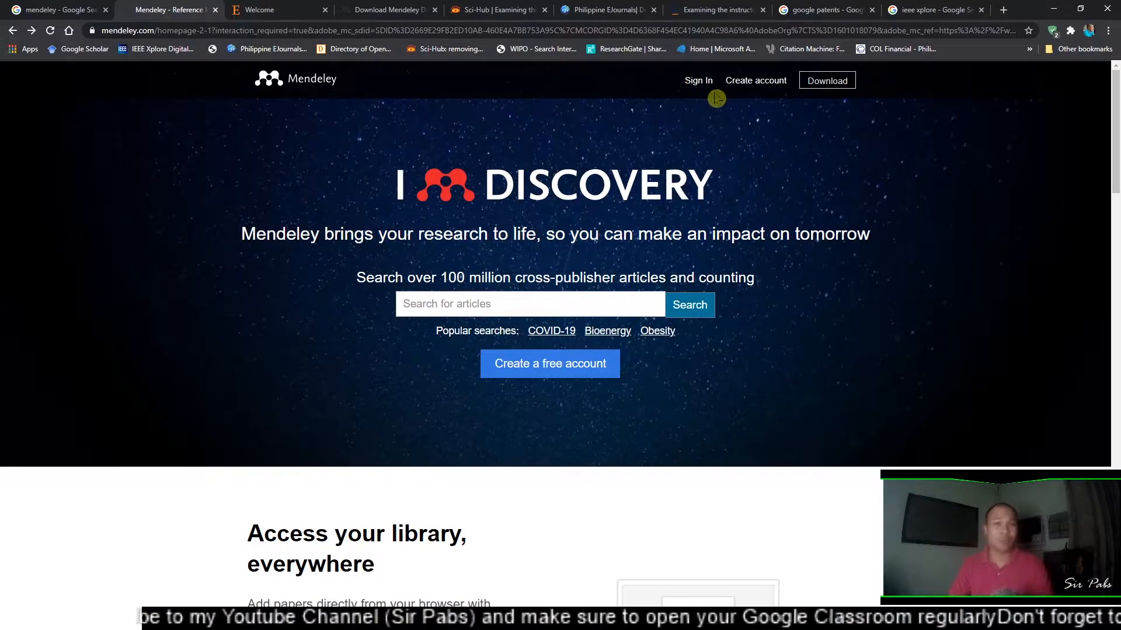
Step: Open the Mendeley Desktop download page and review the Windows download and the Web Importer and Citation Plugin add-ons
{"action": "left_click", "coordinate": [827, 81]}
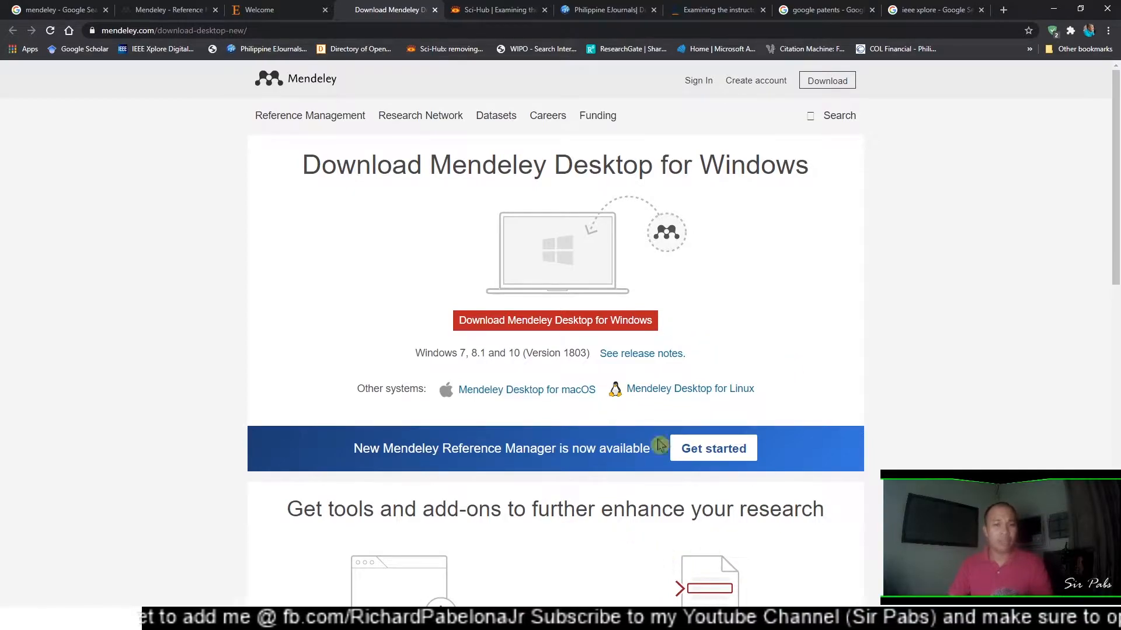
{"action": "scroll", "coordinate": [937, 371], "scroll_direction": "down", "scroll_amount": 6}
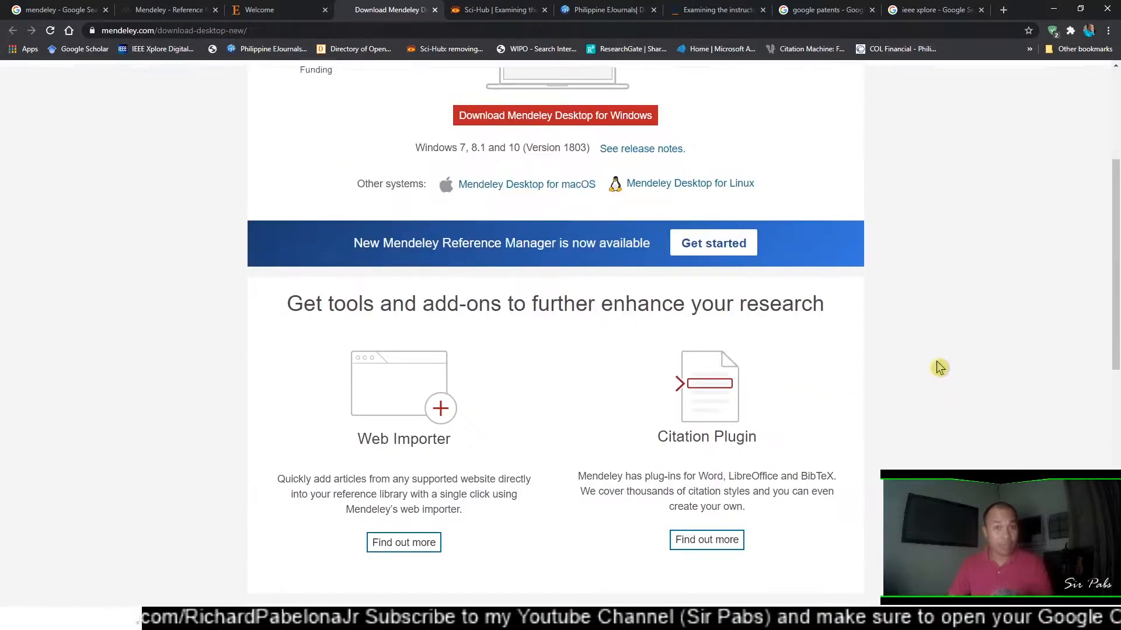
{"action": "scroll", "coordinate": [952, 371], "scroll_direction": "down", "scroll_amount": 3}
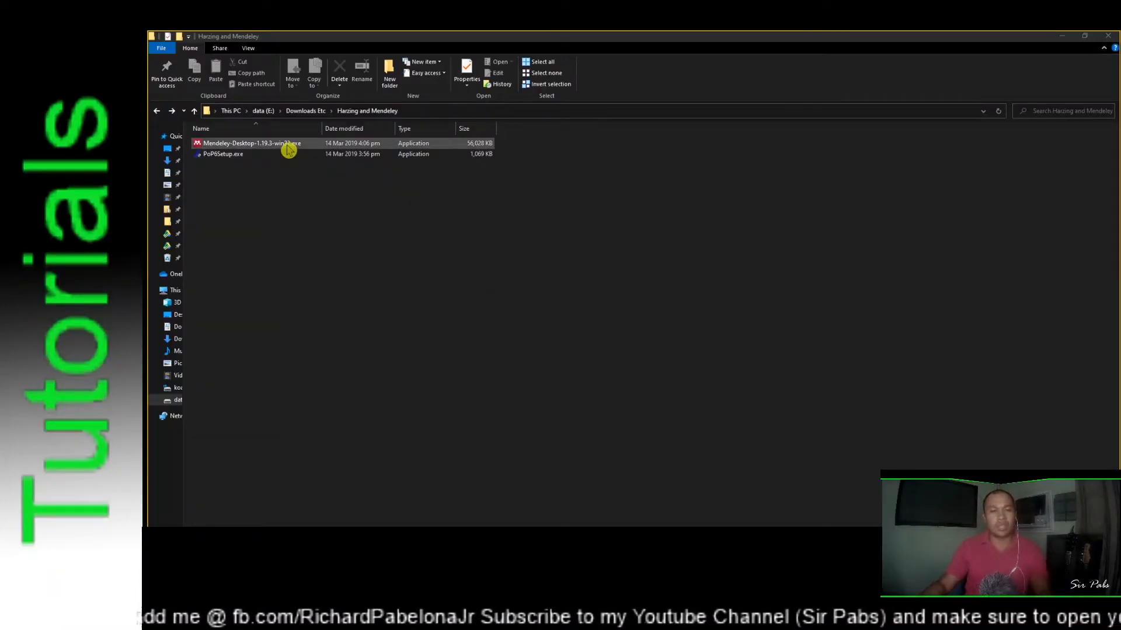
Step: Switch to File Explorer and run the Mendeley-Desktop-1.19.3-win32.exe installer from the Harzing and Mendeley folder
{"action": "left_click", "coordinate": [287, 144]}
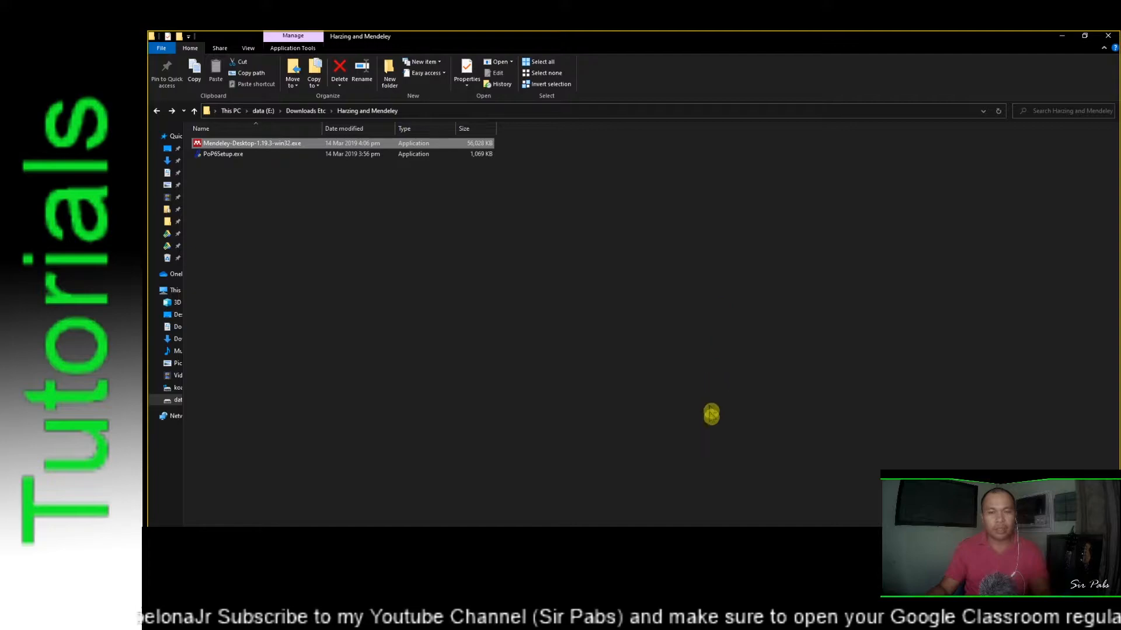
{"action": "left_click", "coordinate": [690, 380]}
{"action": "left_click", "coordinate": [691, 380]}
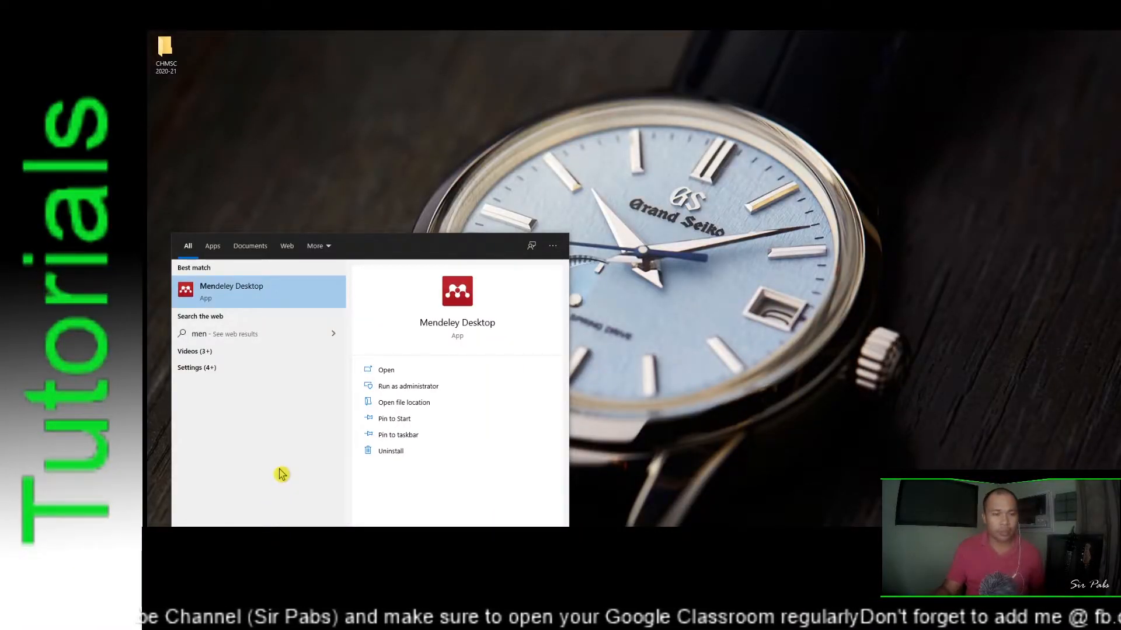
Step: Launch Mendeley Desktop and sign in with the account e-mail and password
{"action": "left_click", "coordinate": [251, 300]}
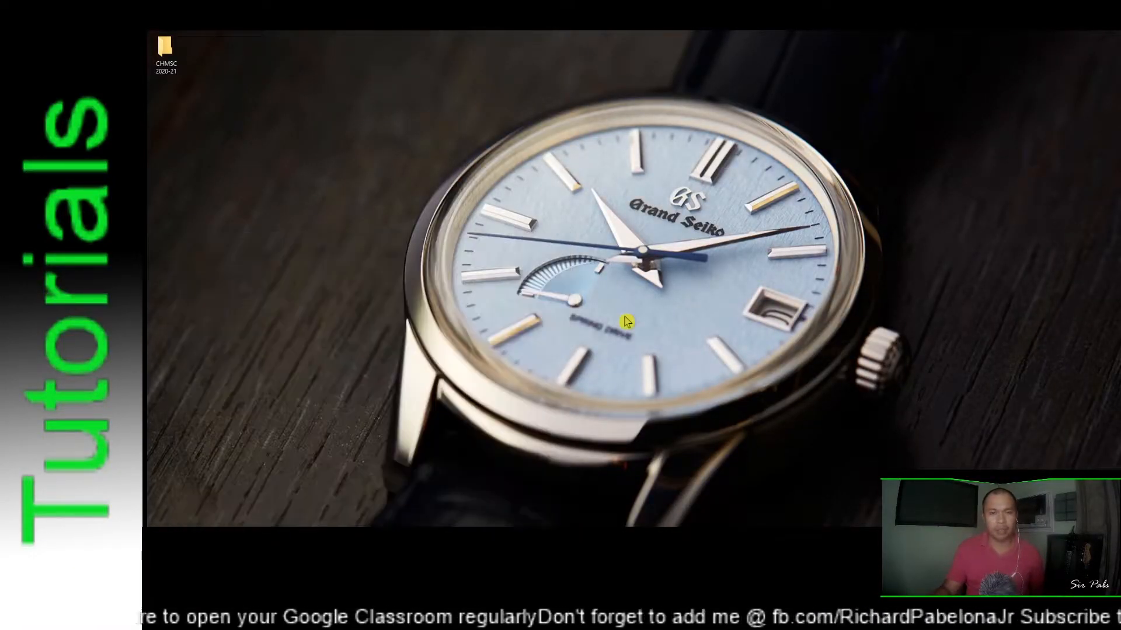
{"action": "left_click", "coordinate": [654, 280]}
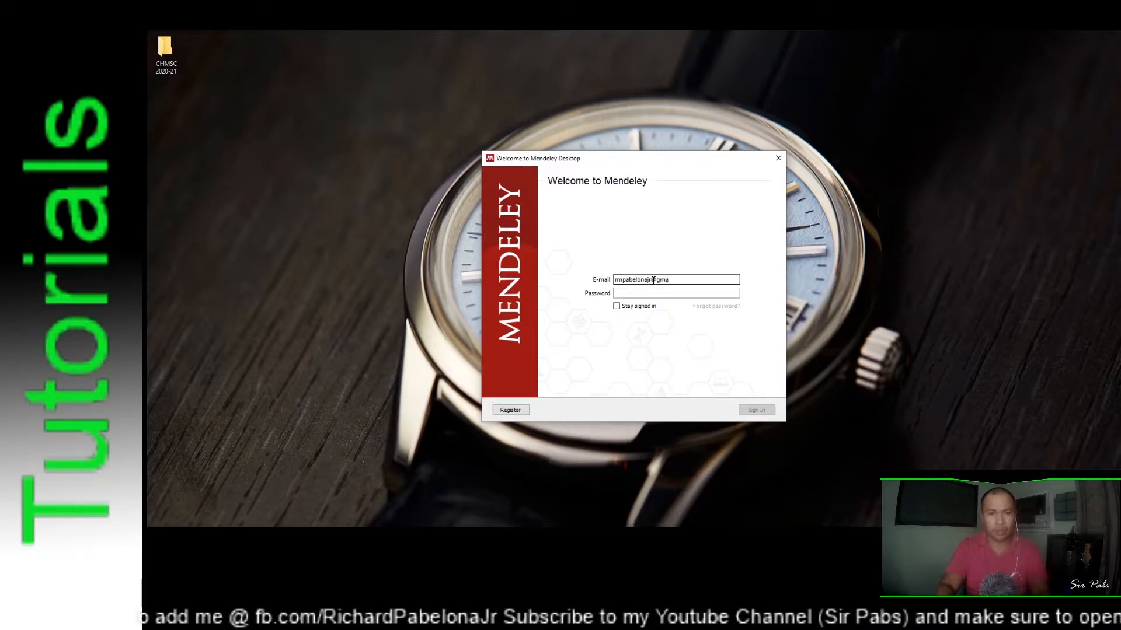
{"action": "key", "text": "ctrl+v"}
{"action": "left_click", "coordinate": [757, 410]}
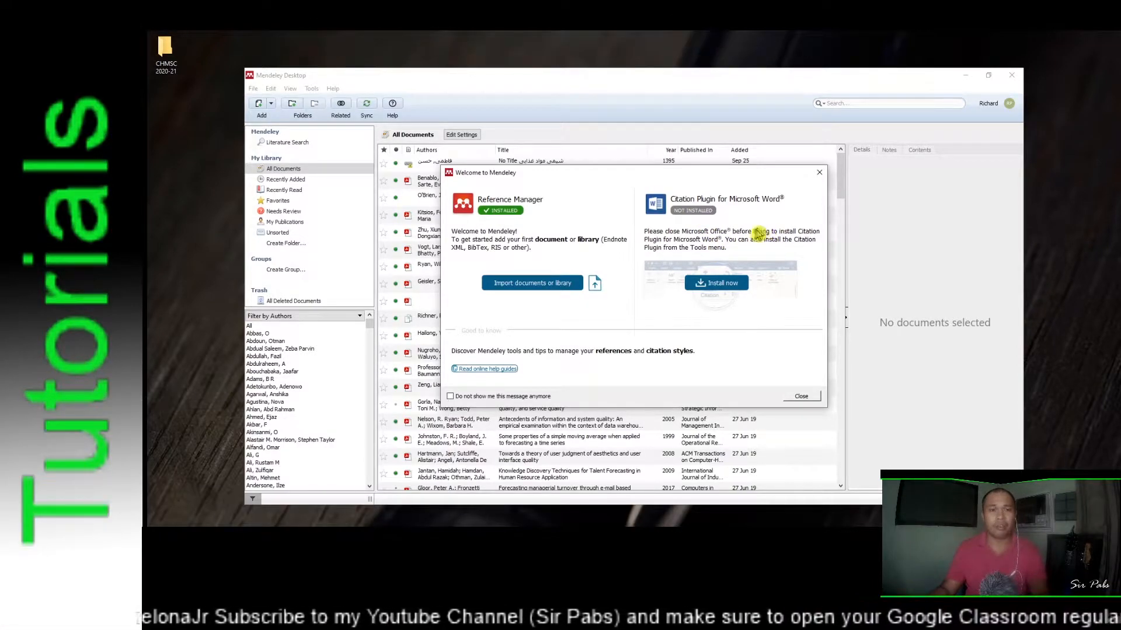
Step: Dismiss the Welcome to Mendeley dialog and the Add and Create tip without importing or installing anything
{"action": "left_click", "coordinate": [803, 398]}
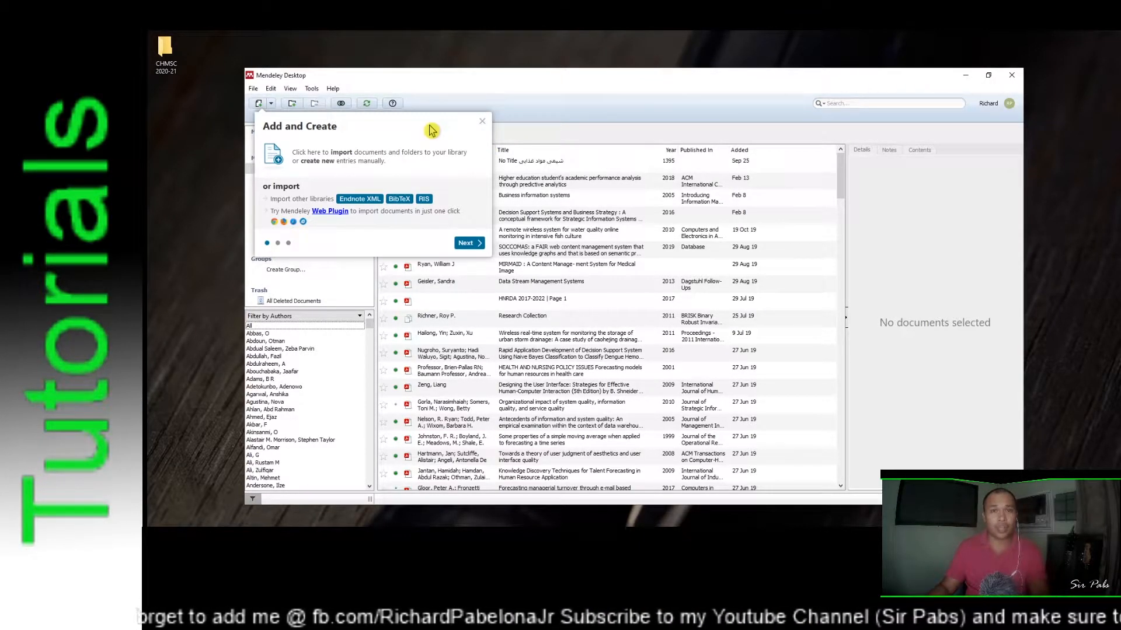
{"action": "left_click", "coordinate": [483, 127]}
{"action": "mouse_move", "coordinate": [840, 175]}
{"action": "left_mouse_down"}
{"action": "mouse_move", "coordinate": [845, 400]}
{"action": "mouse_move", "coordinate": [853, 157]}
{"action": "left_mouse_up"}
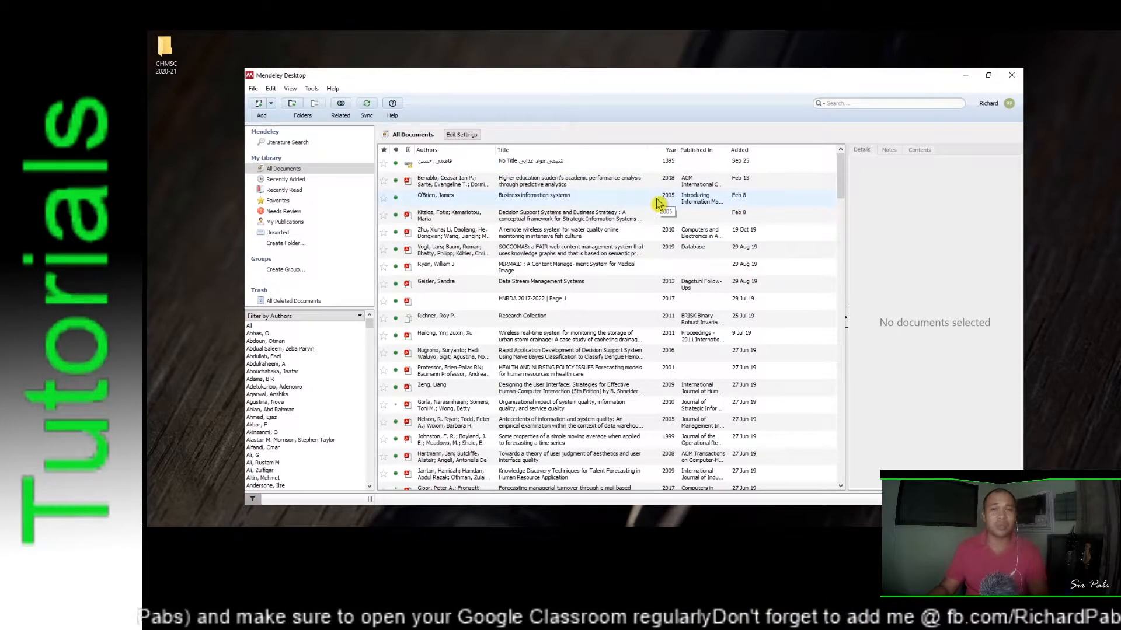
Step: Select the 2016 customer demand and sales paper from Smart Cities and Homes and examine its publication details and abstract
{"action": "scroll", "coordinate": [665, 220], "scroll_direction": "down", "scroll_amount": 5}
{"action": "left_click", "coordinate": [660, 310]}
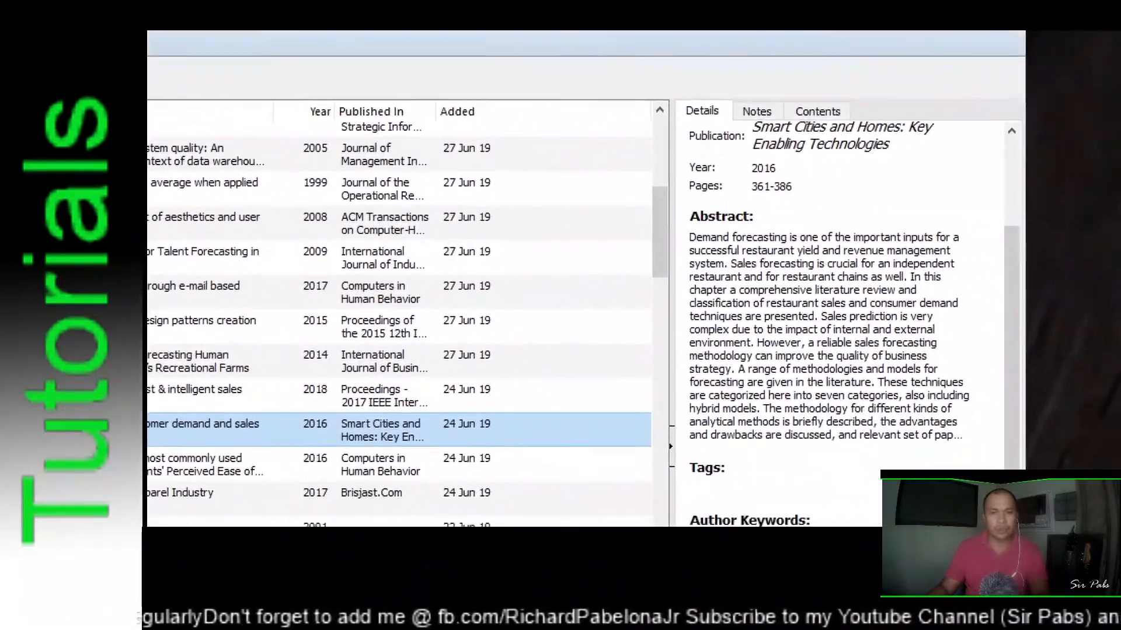
{"action": "left_click", "coordinate": [842, 123]}
{"action": "left_click_drag", "start_coordinate": [823, 113], "coordinate": [773, 110]}
{"action": "mouse_move", "coordinate": [753, 70]}
{"action": "left_mouse_down"}
{"action": "mouse_move", "coordinate": [887, 269]}
{"action": "mouse_move", "coordinate": [720, 77]}
{"action": "left_mouse_up"}
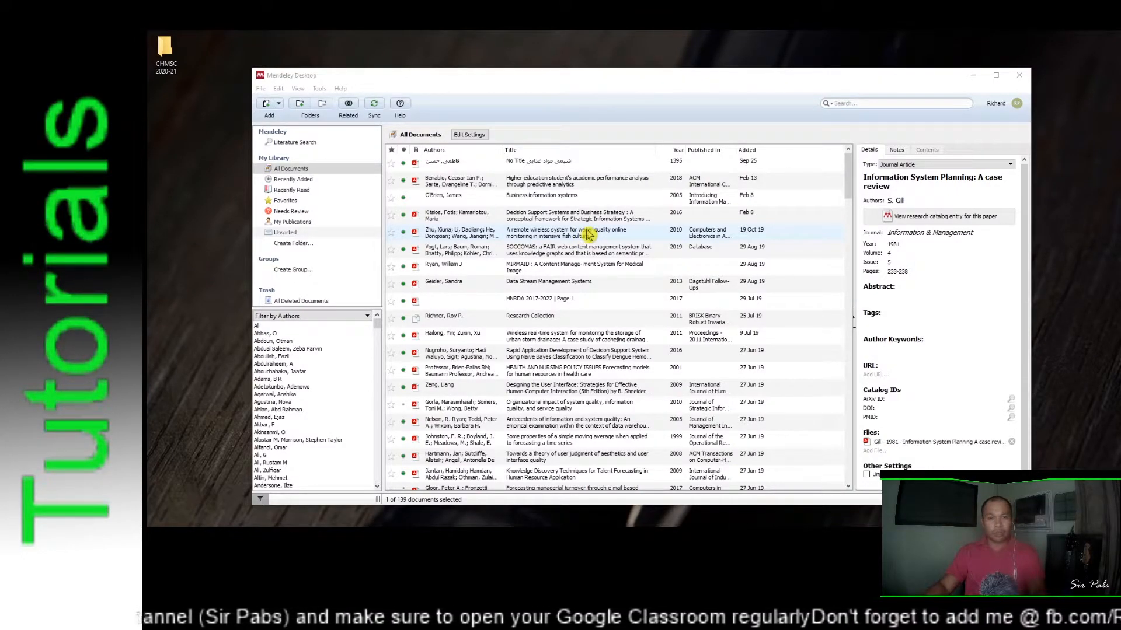
{"action": "left_click_drag", "start_coordinate": [515, 79], "coordinate": [538, 83]}
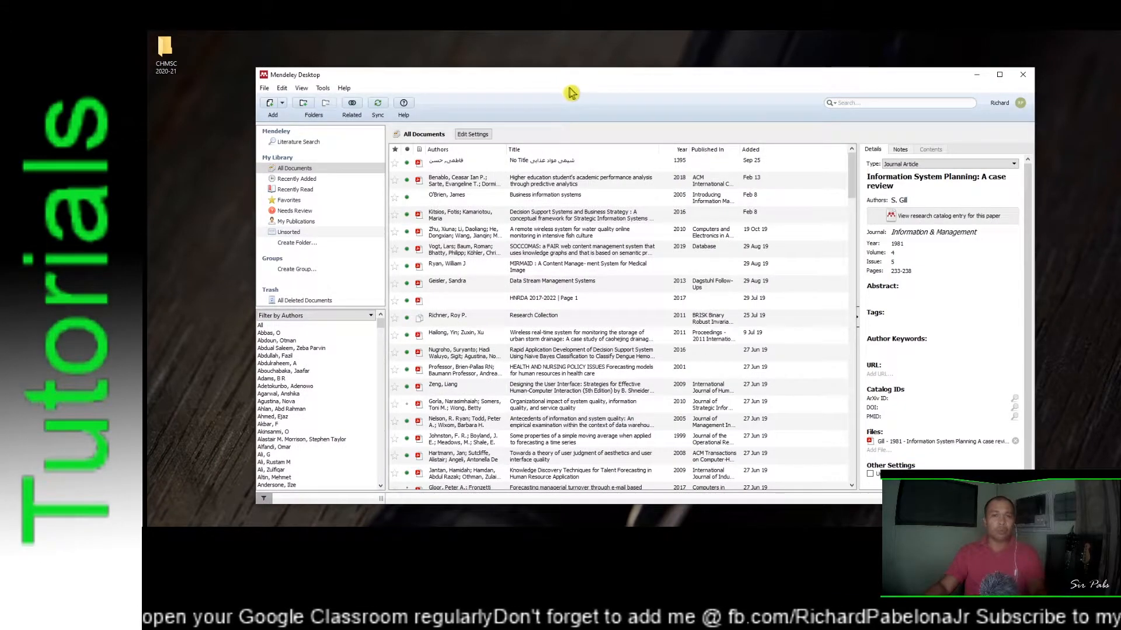
Step: Look over the available menu commands and the authors, titles and years of all documents in the library
{"action": "left_click", "coordinate": [264, 88]}
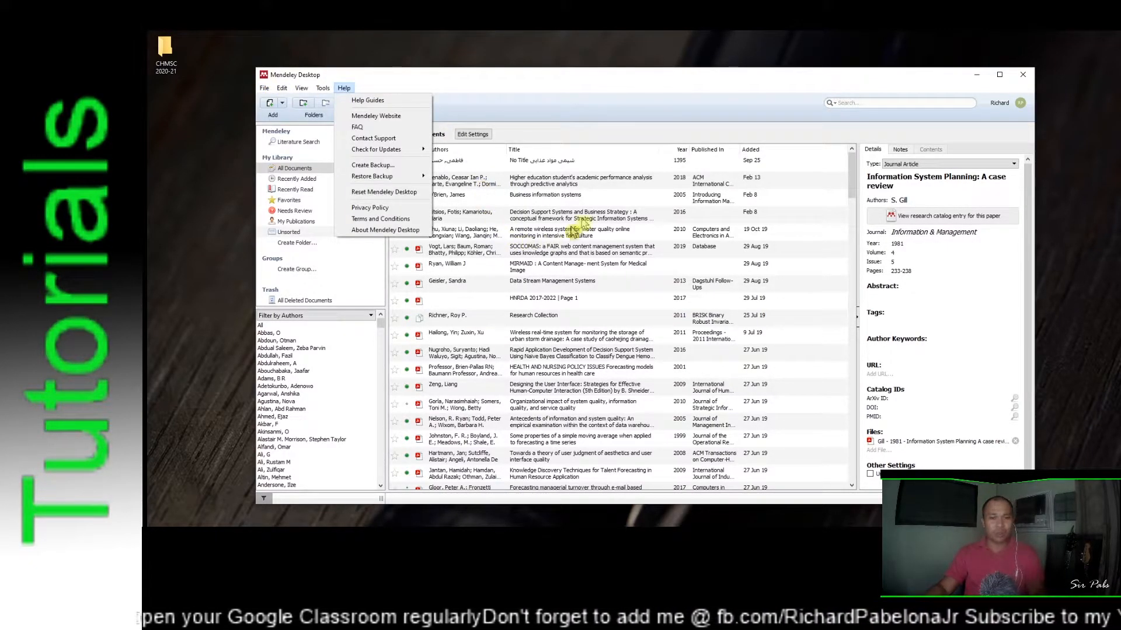
{"action": "left_click", "coordinate": [861, 170]}
{"action": "left_click_drag", "start_coordinate": [853, 175], "coordinate": [853, 202]}
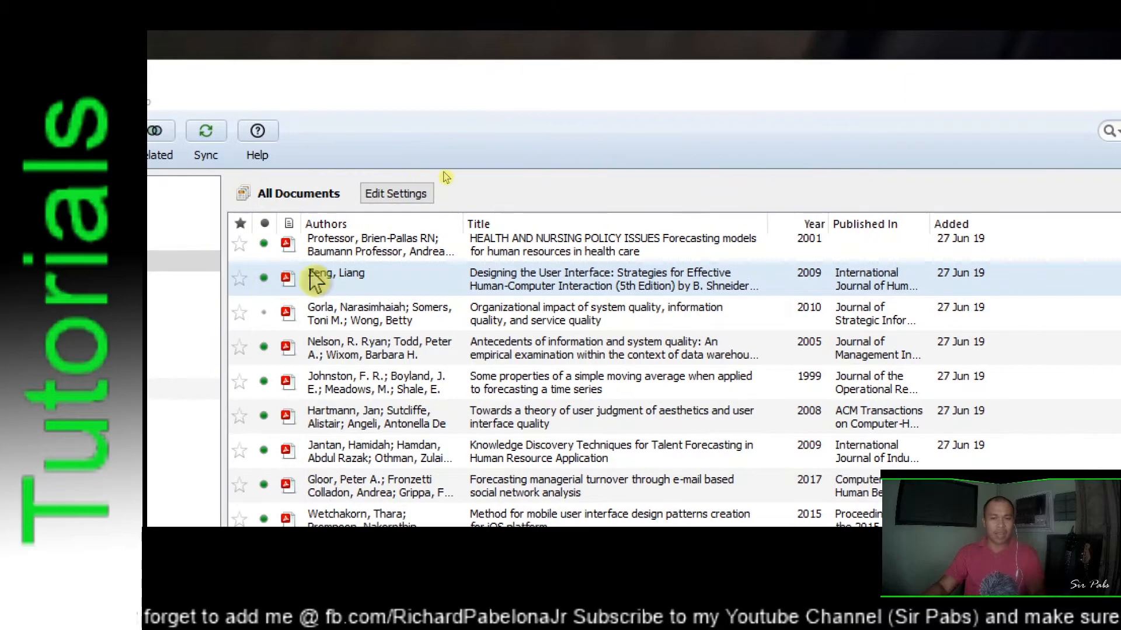
{"action": "scroll", "coordinate": [475, 262], "scroll_direction": "down", "scroll_amount": 10}
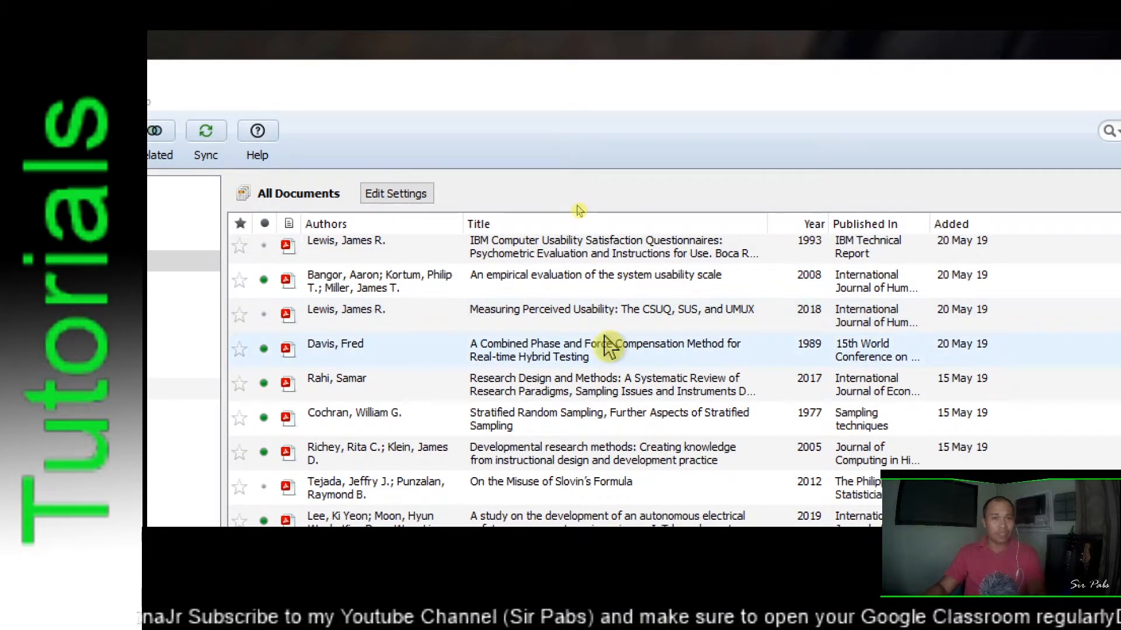
{"action": "scroll", "coordinate": [613, 344], "scroll_direction": "down", "scroll_amount": 5}
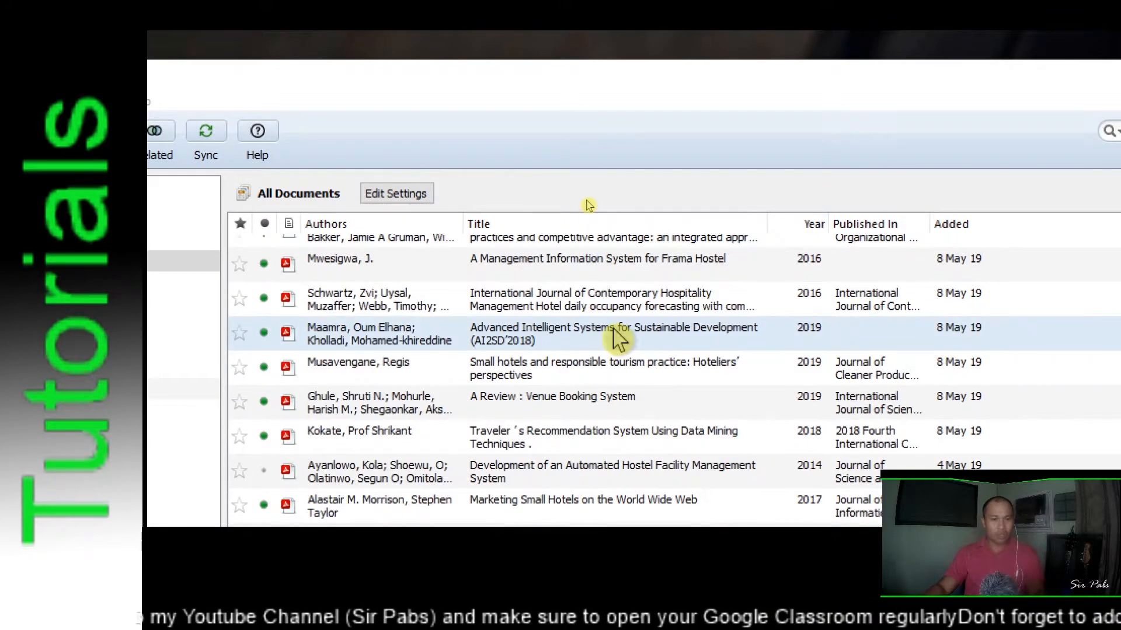
{"action": "scroll", "coordinate": [593, 328], "scroll_direction": "down", "scroll_amount": 5}
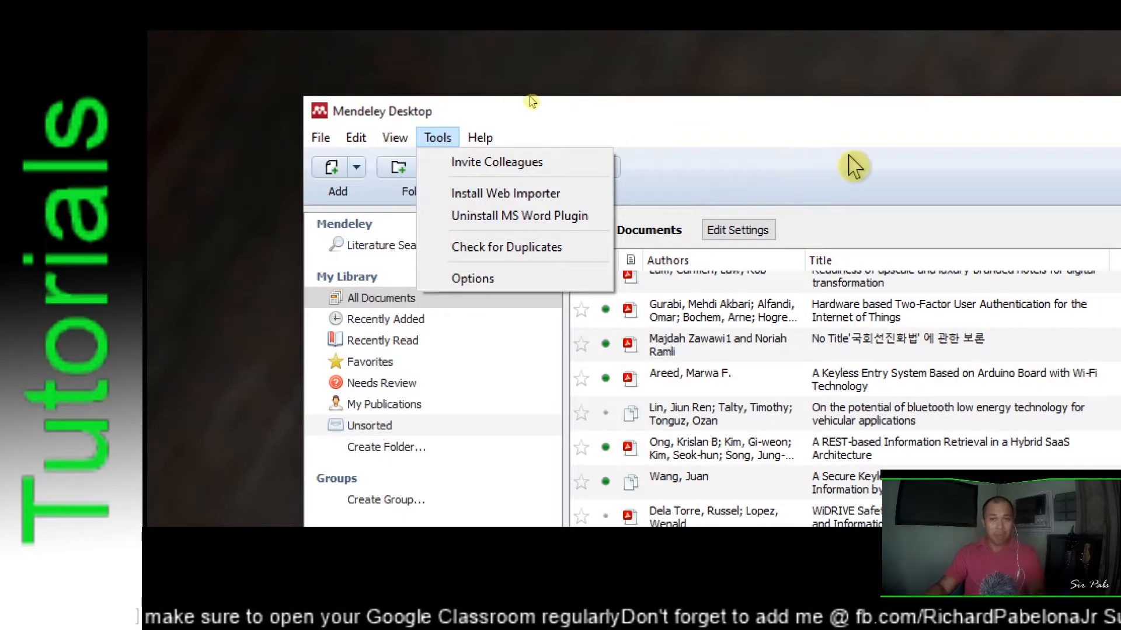
{"action": "key", "text": "Escape"}
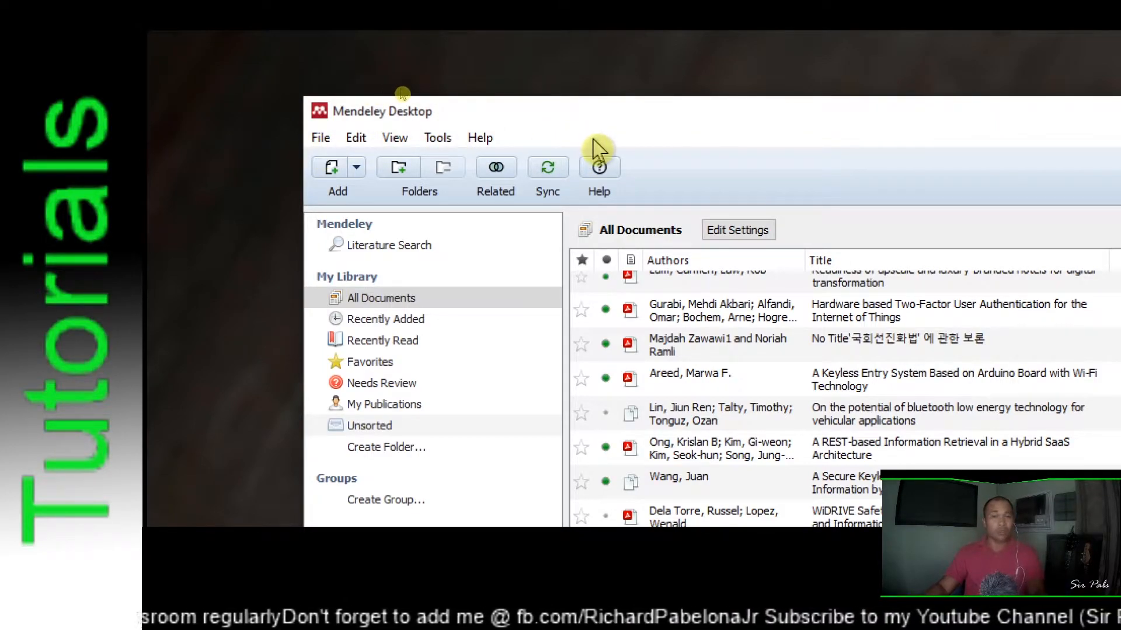
Step: Open the Watch Folder options and examine the Related Journals & Studies folder inside the personal Google Drive folder
{"action": "left_click", "coordinate": [320, 139]}
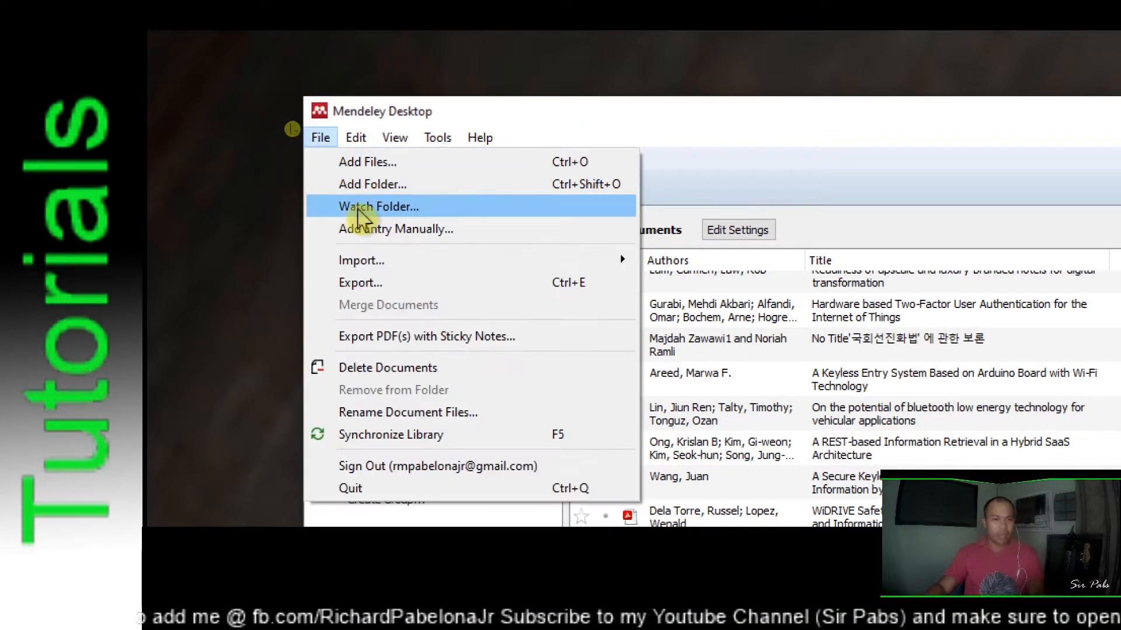
{"action": "left_click", "coordinate": [384, 208]}
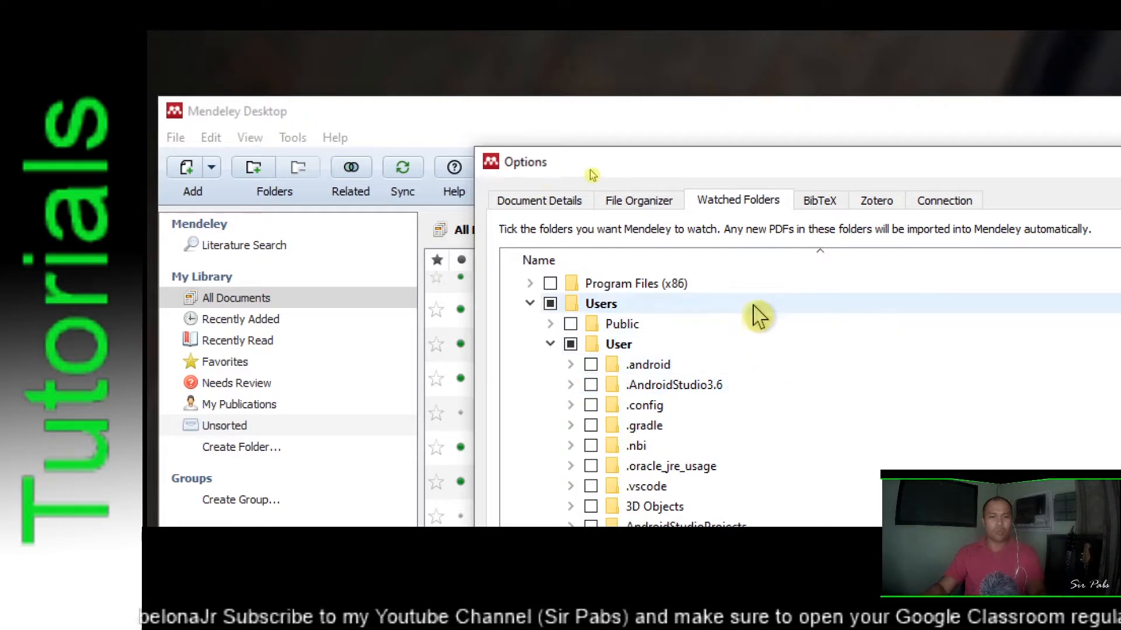
{"action": "scroll", "coordinate": [925, 380], "scroll_direction": "down", "scroll_amount": 4}
{"action": "scroll", "coordinate": [930, 367], "scroll_direction": "down", "scroll_amount": 3}
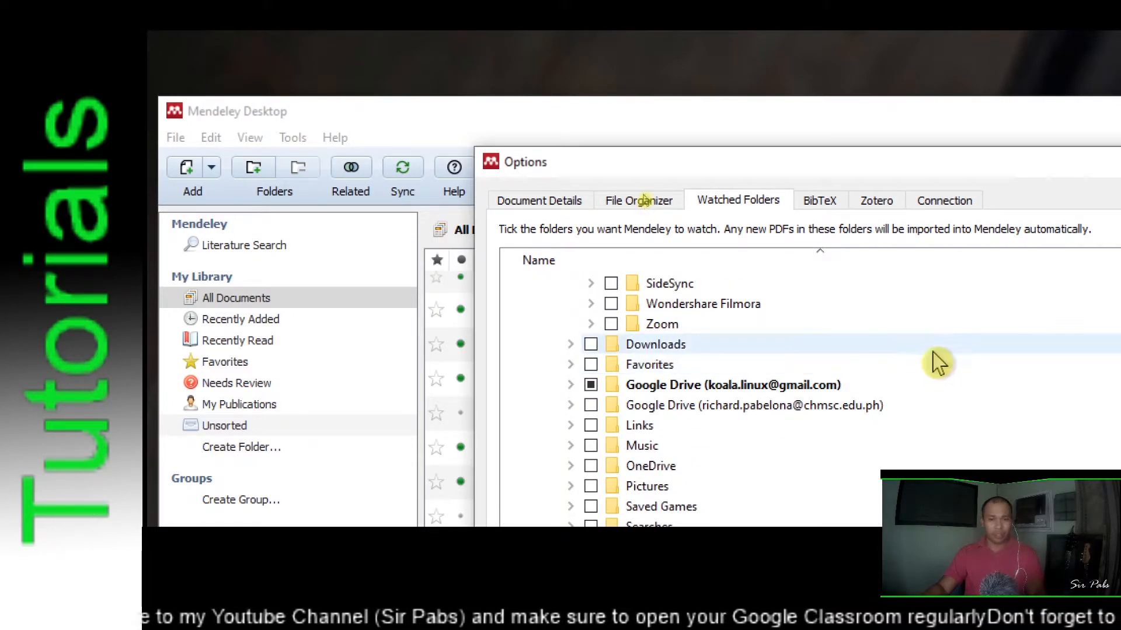
{"action": "scroll", "coordinate": [759, 409], "scroll_direction": "up", "scroll_amount": 10}
{"action": "scroll", "coordinate": [671, 420], "scroll_direction": "down", "scroll_amount": 1}
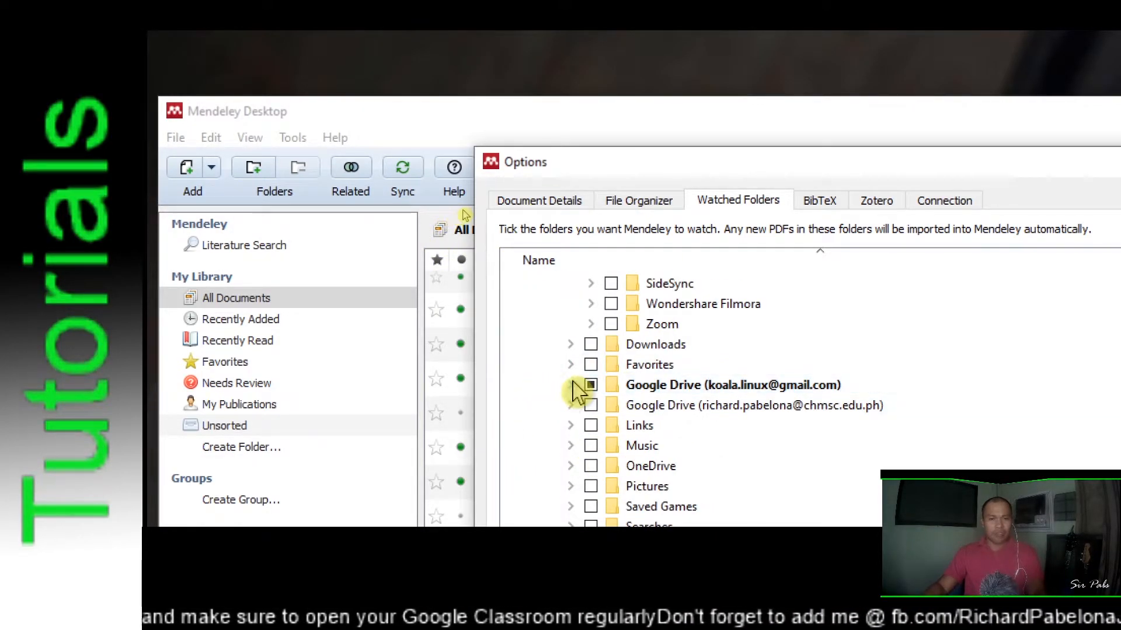
{"action": "left_click", "coordinate": [571, 385]}
{"action": "scroll", "coordinate": [846, 392], "scroll_direction": "down", "scroll_amount": 4}
{"action": "left_click", "coordinate": [797, 405]}
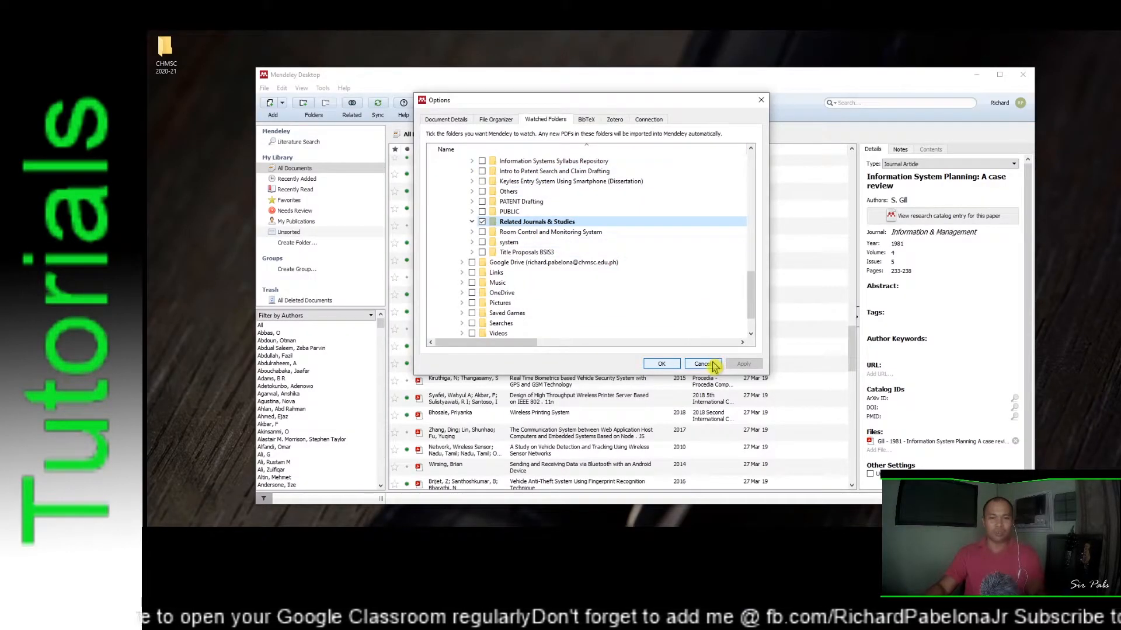
Step: Switch to Word and start a Mendeley citation, searching for "hotels" and picking the 2019 paper "Small hotels and responsible tourism practice"
{"action": "left_click", "coordinate": [902, 522]}
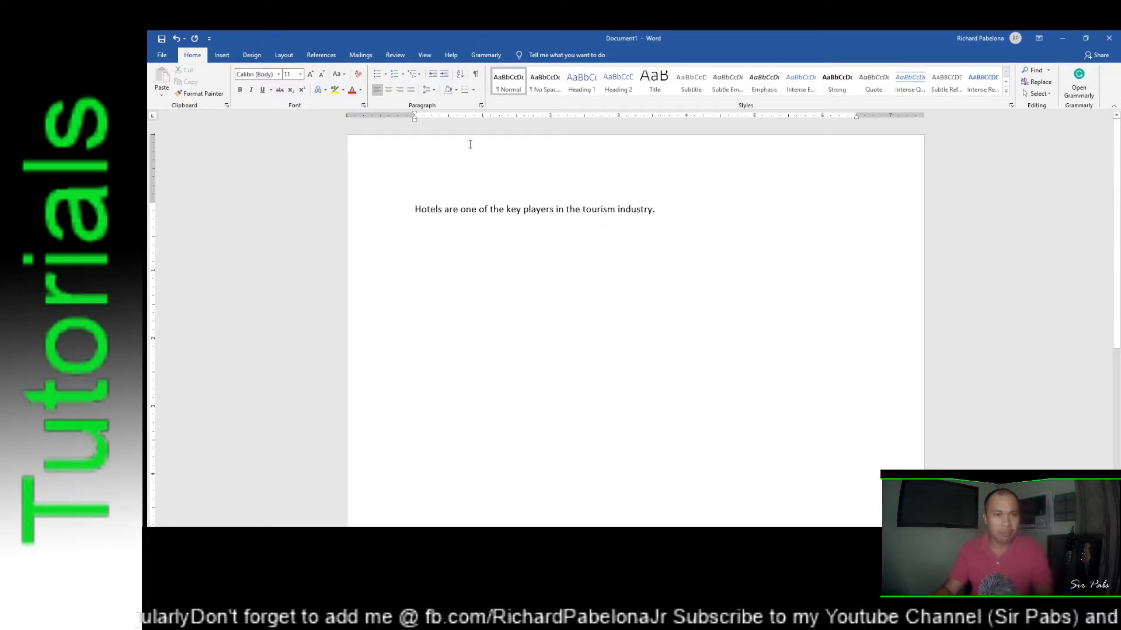
{"action": "left_click", "coordinate": [321, 55]}
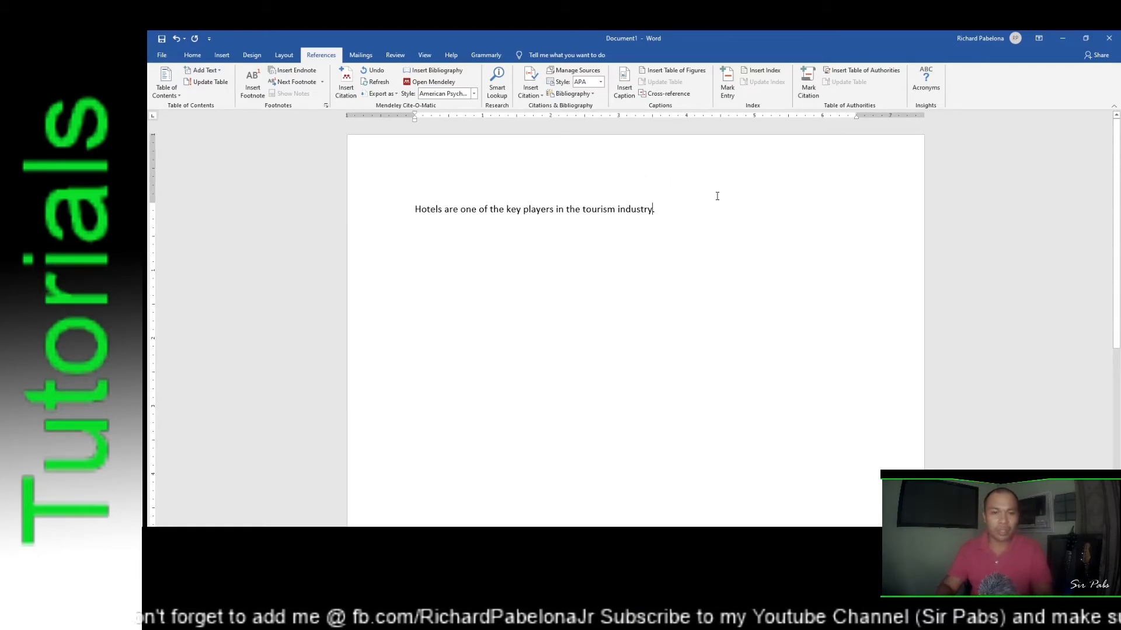
{"action": "left_click", "coordinate": [350, 75]}
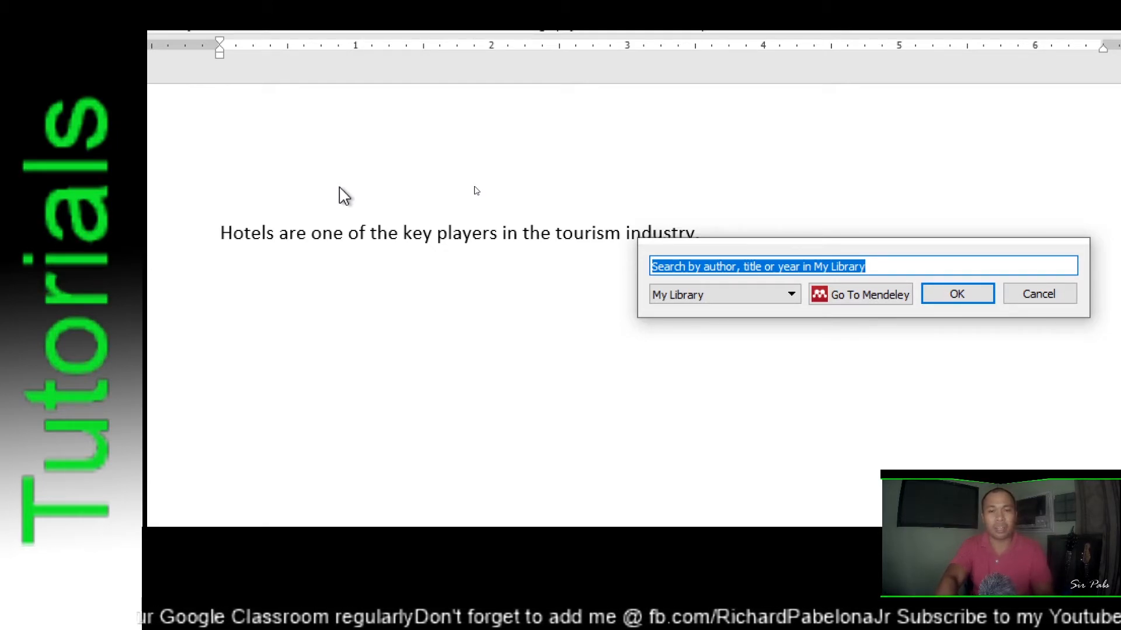
{"action": "type", "text": "h"}
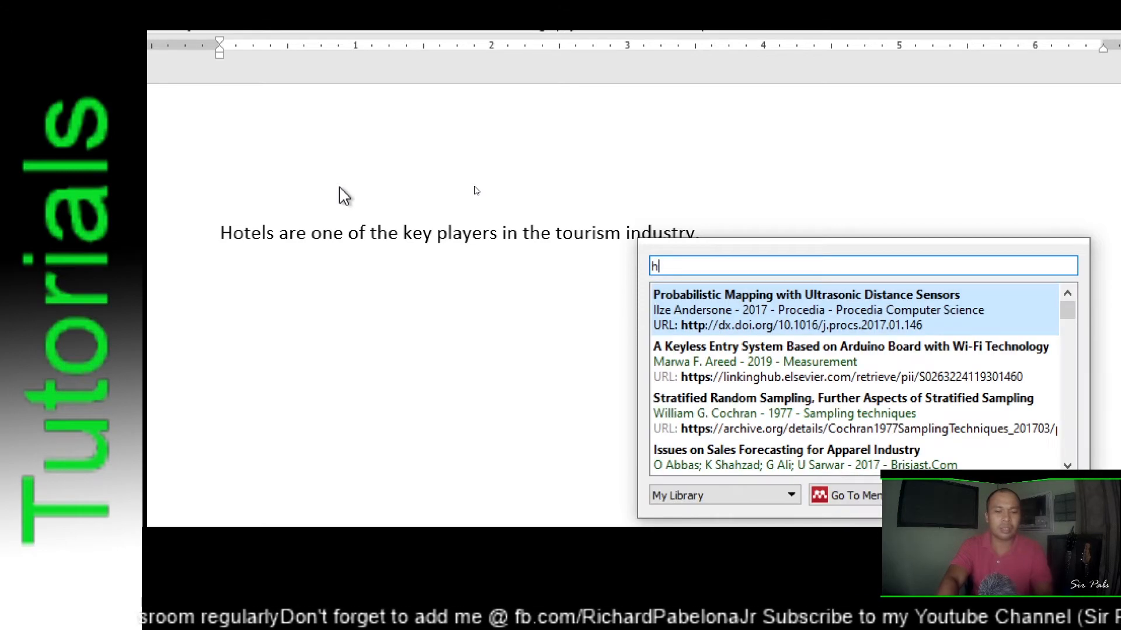
{"action": "type", "text": "otel"}
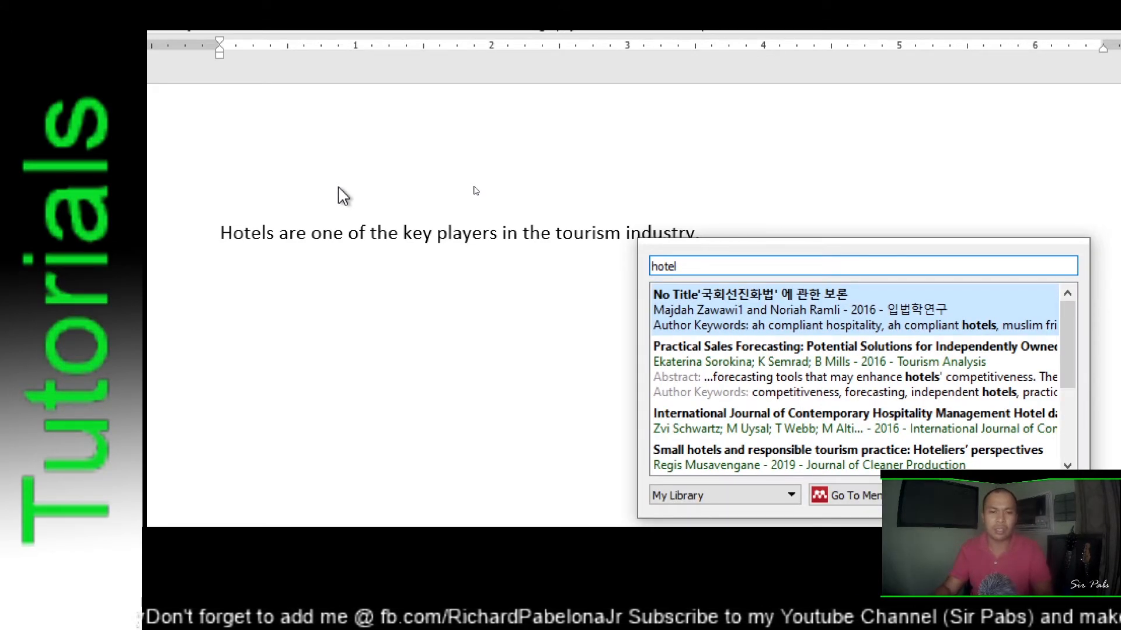
{"action": "type", "text": "s"}
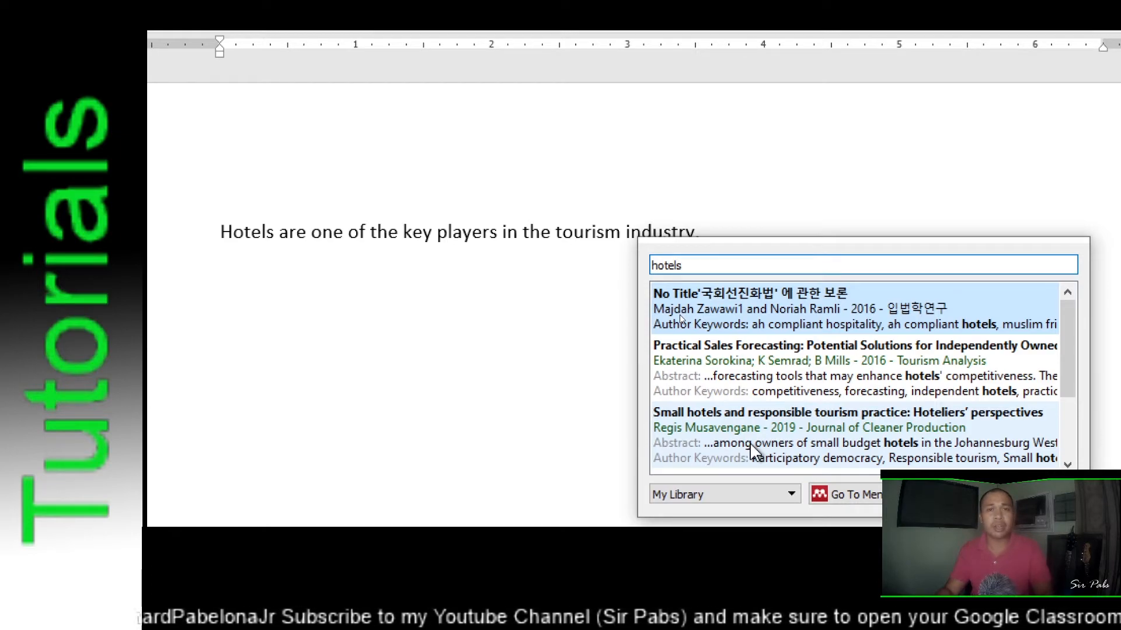
{"action": "left_click", "coordinate": [848, 444]}
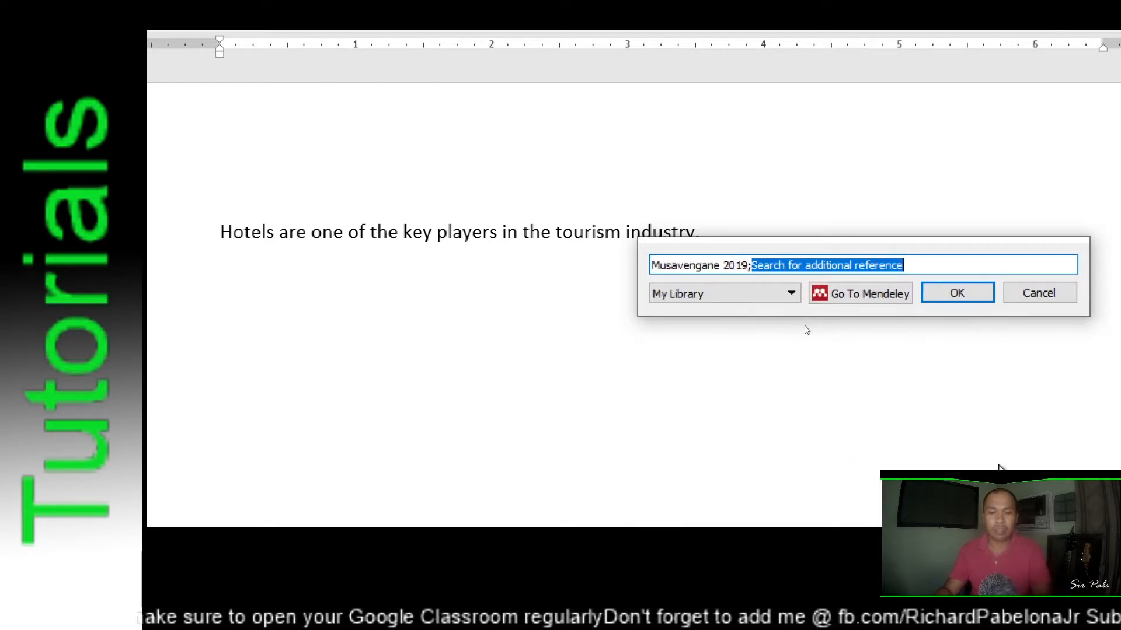
Step: Insert the citation for the chosen 2019 paper after the sentence on the tourism industry, without additional references
{"action": "left_click", "coordinate": [740, 265]}
{"action": "left_click", "coordinate": [803, 265]}
{"action": "type", "text": "s"}
{"action": "key", "text": "BackSpace"}
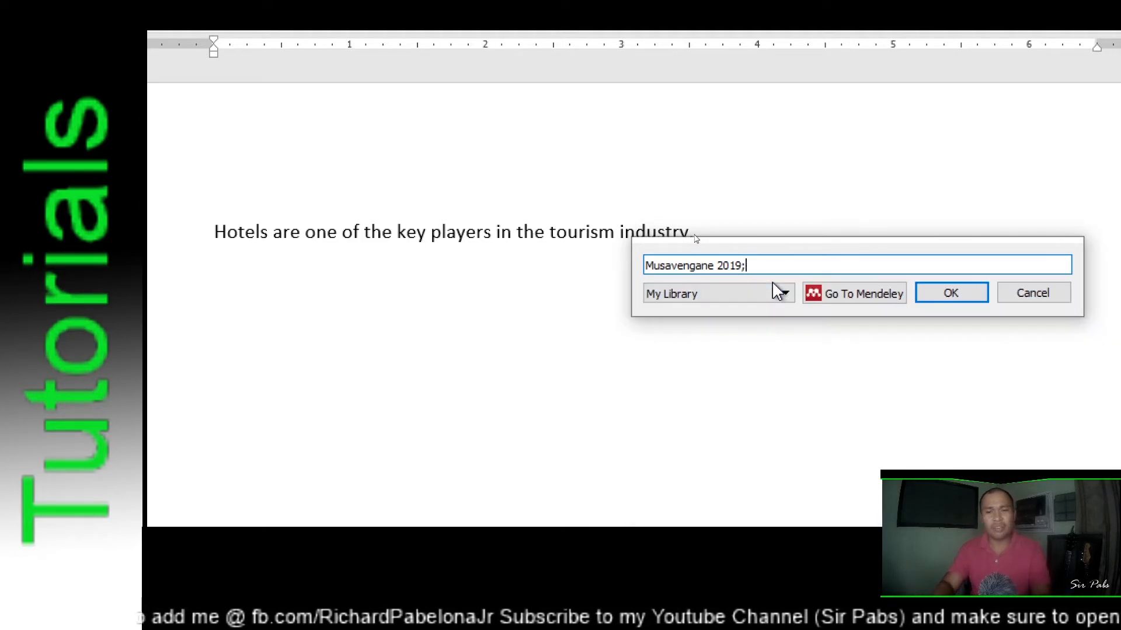
{"action": "left_click", "coordinate": [960, 298]}
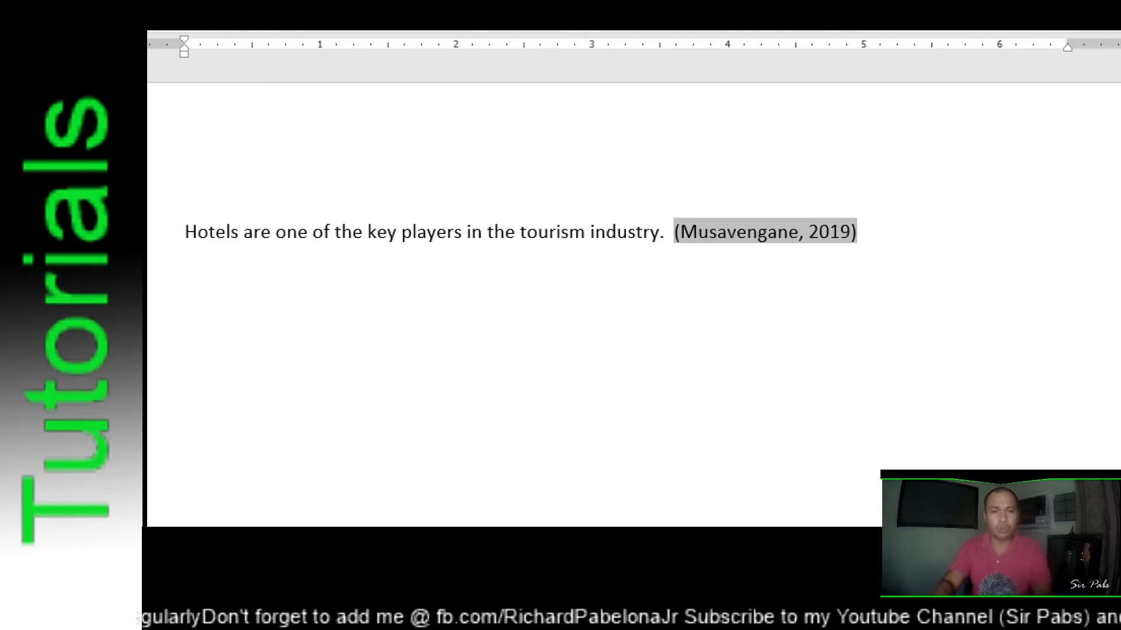
Step: Change the inserted citation to narrative form, with only the year 2019 in parentheses, and keep the manual edit
{"action": "key", "text": "BackSpace"}
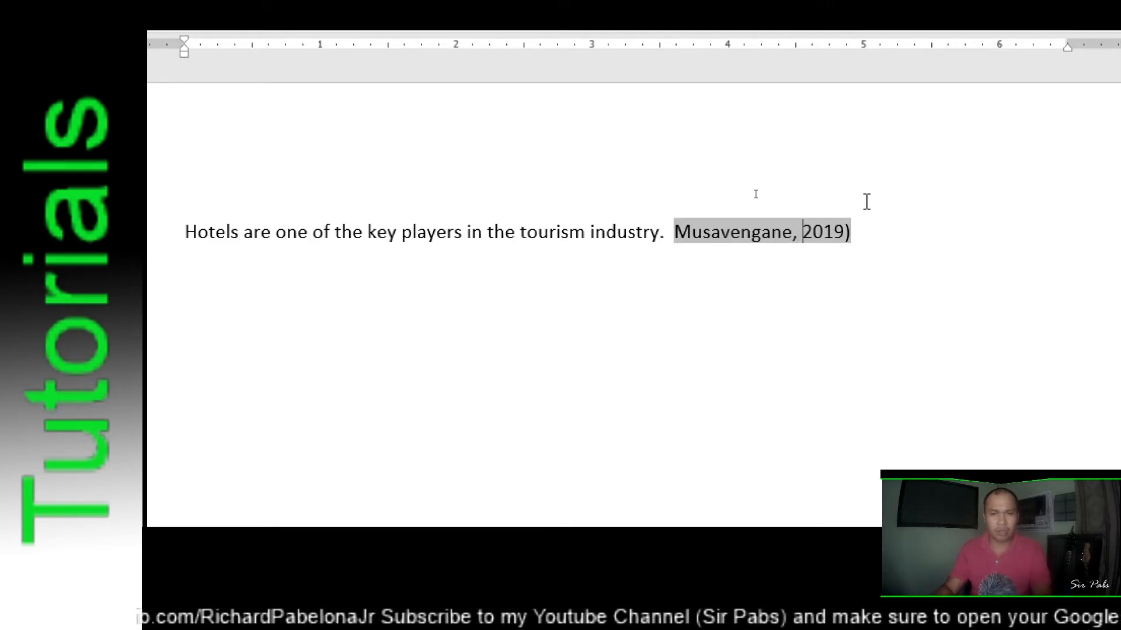
{"action": "key", "text": "BackSpace"}
{"action": "key", "text": "BackSpace"}
{"action": "type", "text": "("}
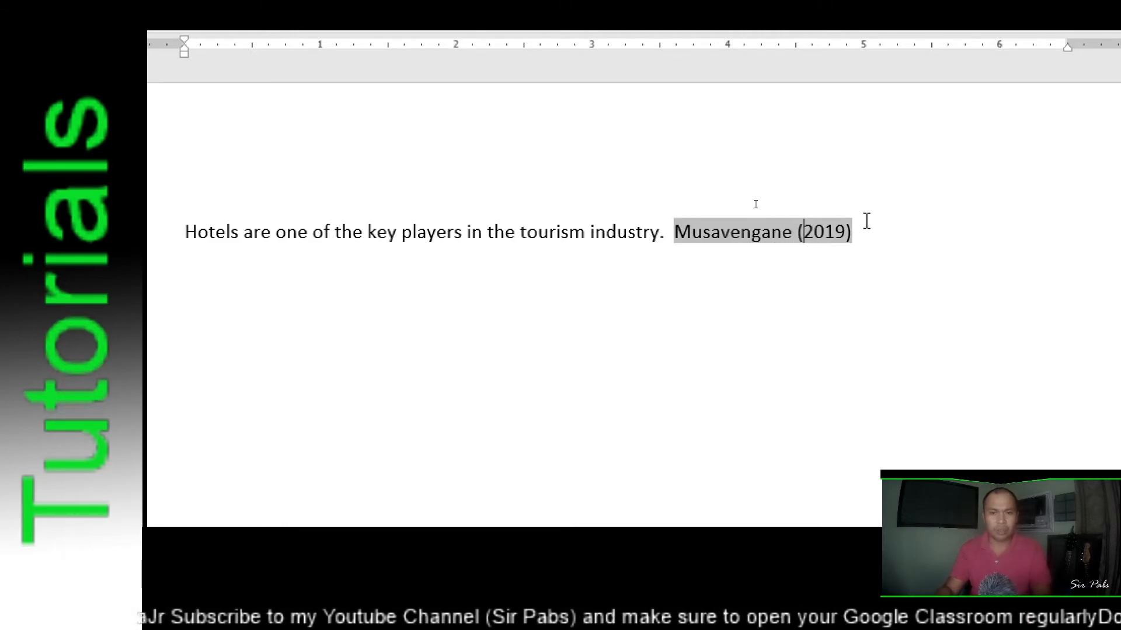
{"action": "left_click", "coordinate": [675, 232]}
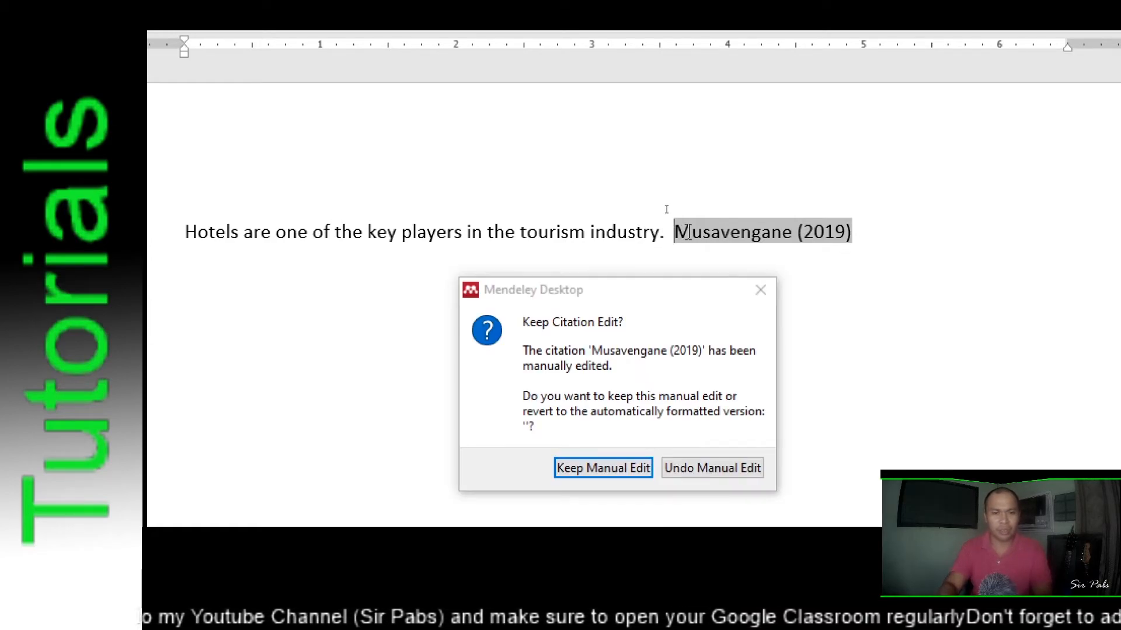
{"action": "left_click_drag", "start_coordinate": [615, 302], "coordinate": [601, 304]}
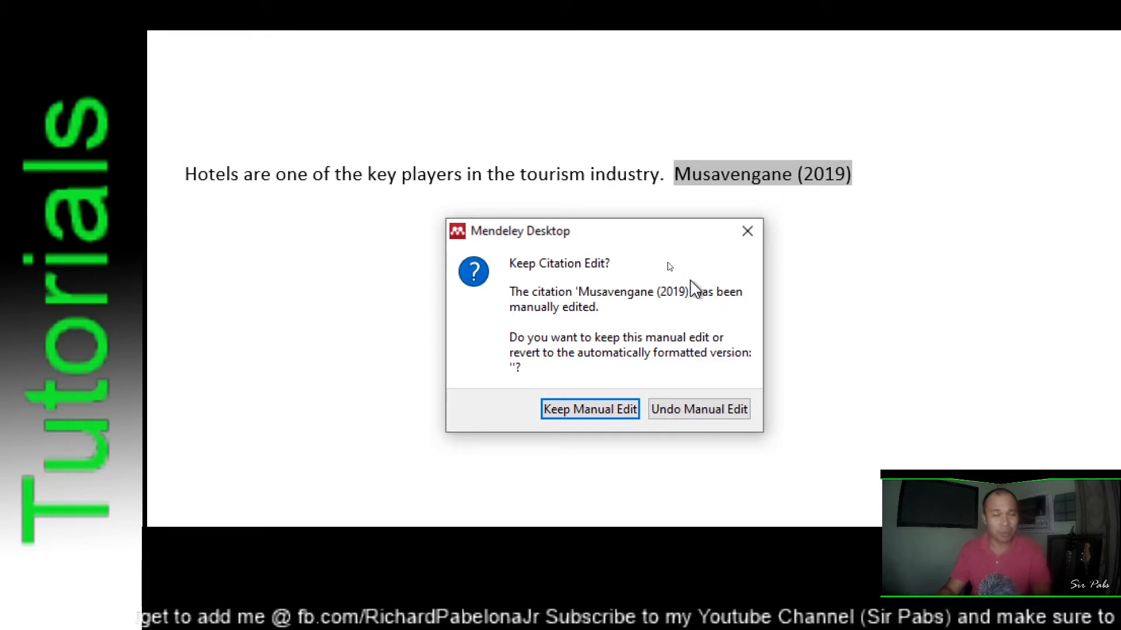
{"action": "left_click", "coordinate": [612, 415]}
Step: Write "According to" before the citation and ", the statement blah blah bha" after it
{"action": "type", "text": "According to"}
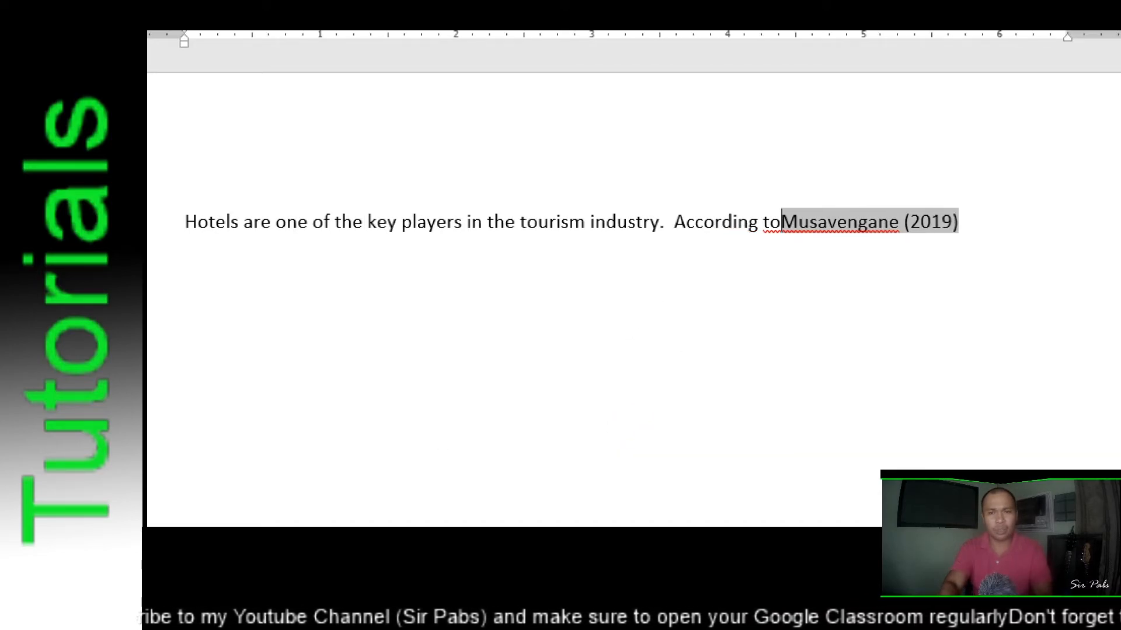
{"action": "type", "text": ", the statement blah blah bha"}
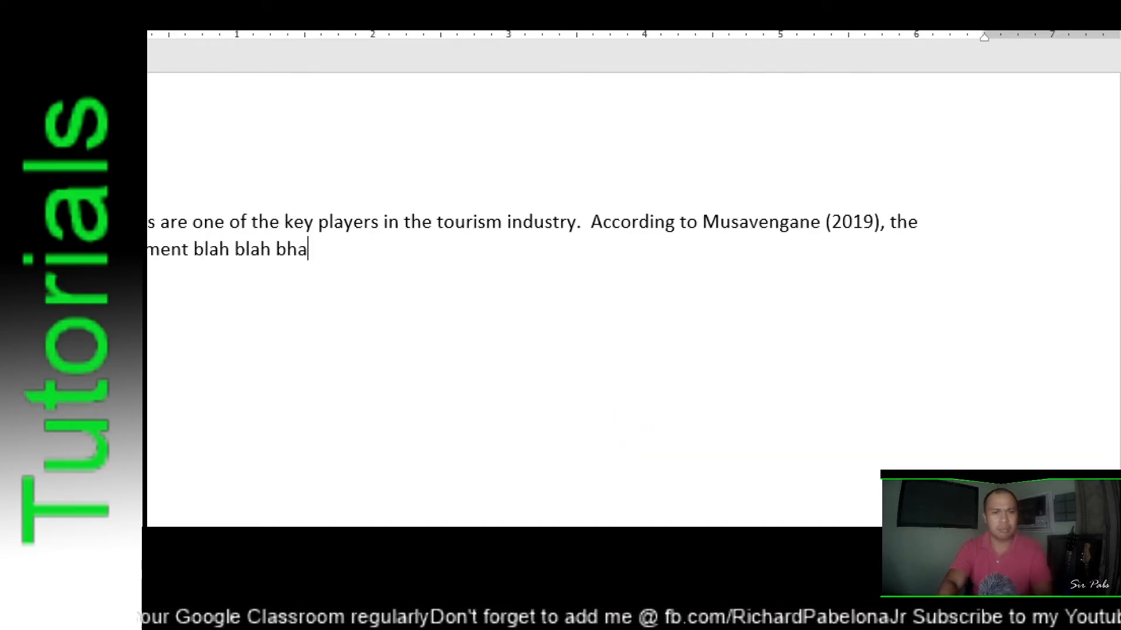